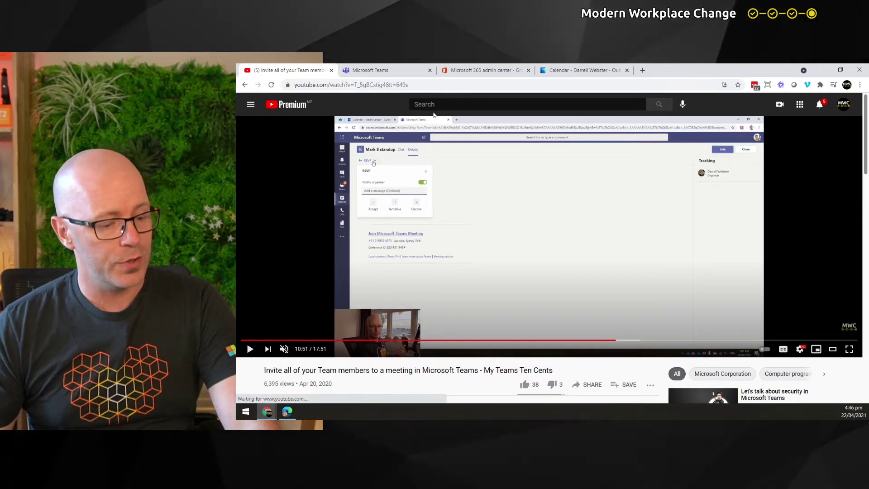
Step: Scroll down to the comments on the Teams meeting-invite video, then return to the Change Champions members page
scroll(376, 206, down, 5)
scroll(376, 206, down, 4)
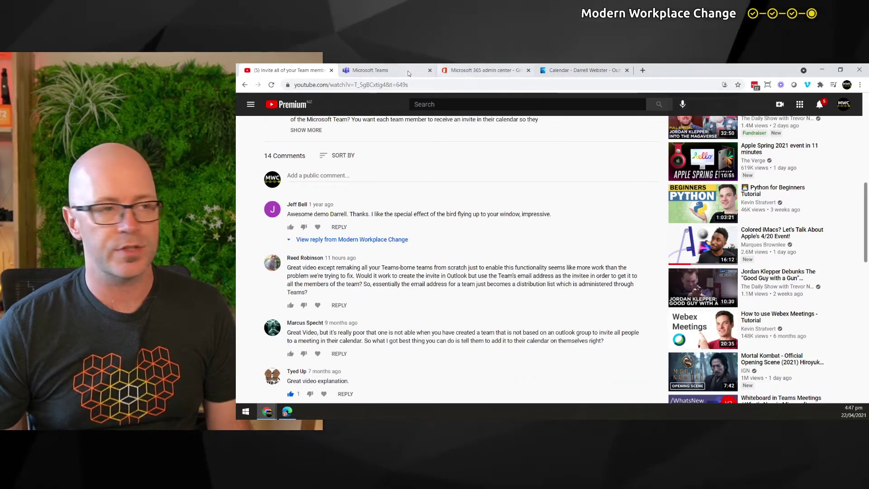
click(369, 71)
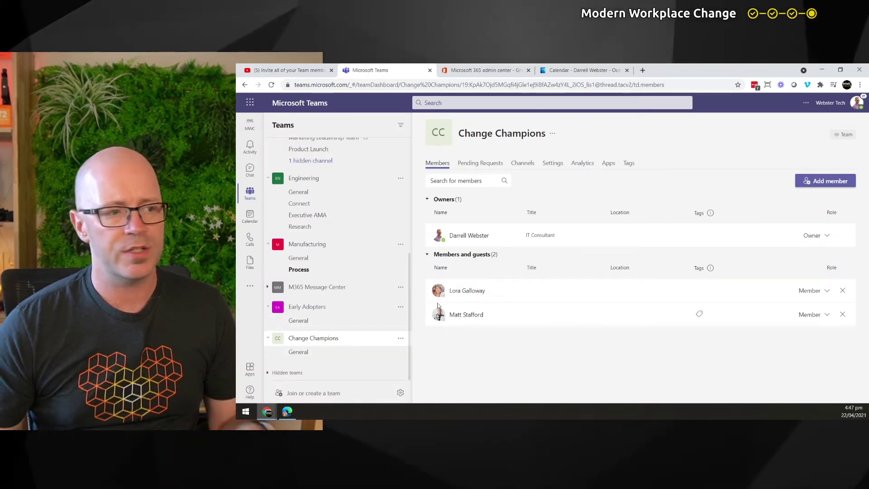
Step: Glance at the team member's Outlook inbox, then bring back the Change Champions list: one owner, two members
mouse_move(455, 295)
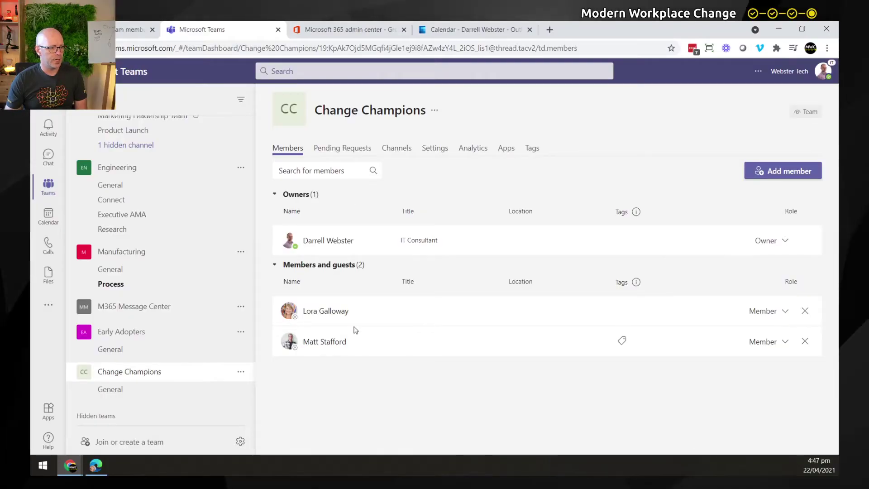
click(101, 470)
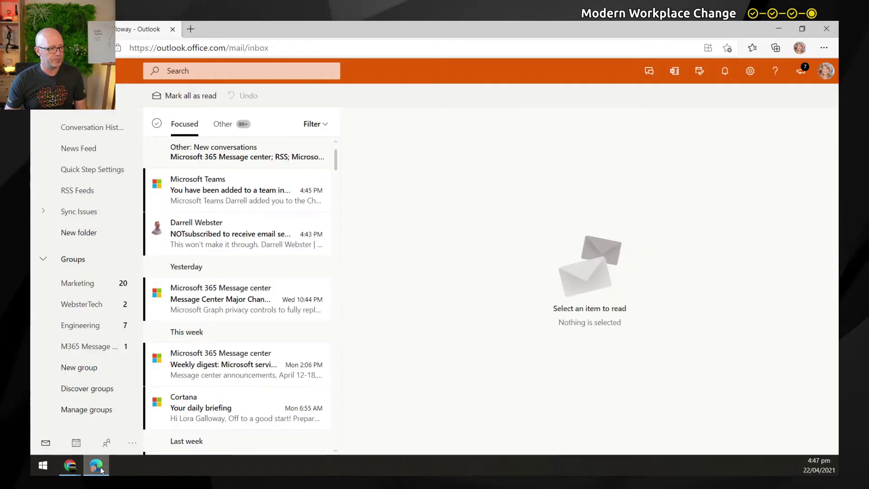
click(66, 468)
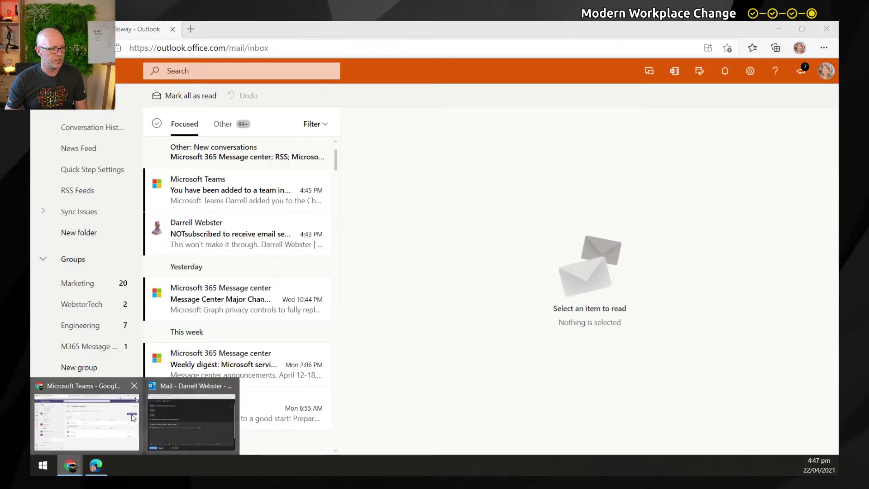
click(134, 414)
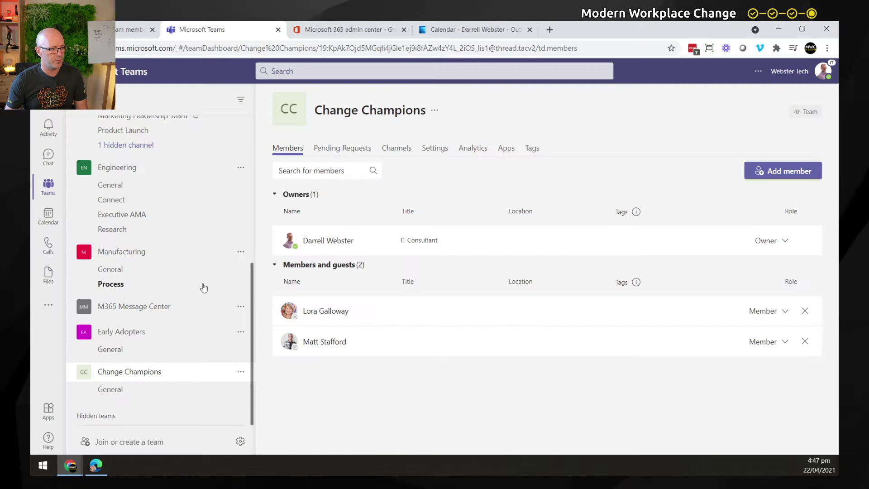
Step: Email 'Did this work?' to the Change Champions group address, then check the member's inbox
click(452, 29)
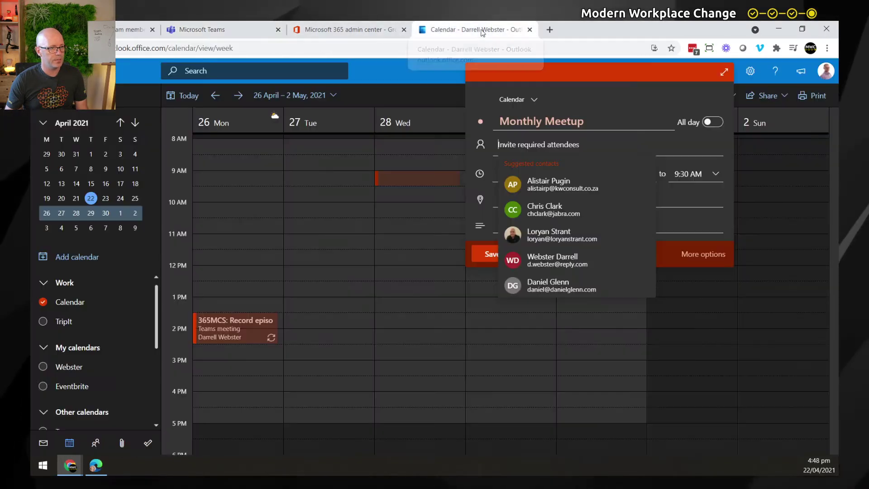
click(43, 442)
key(n)
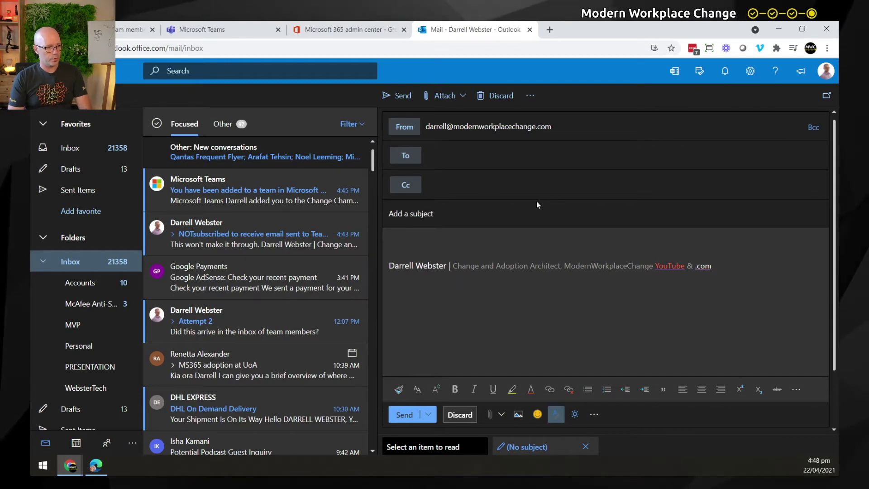
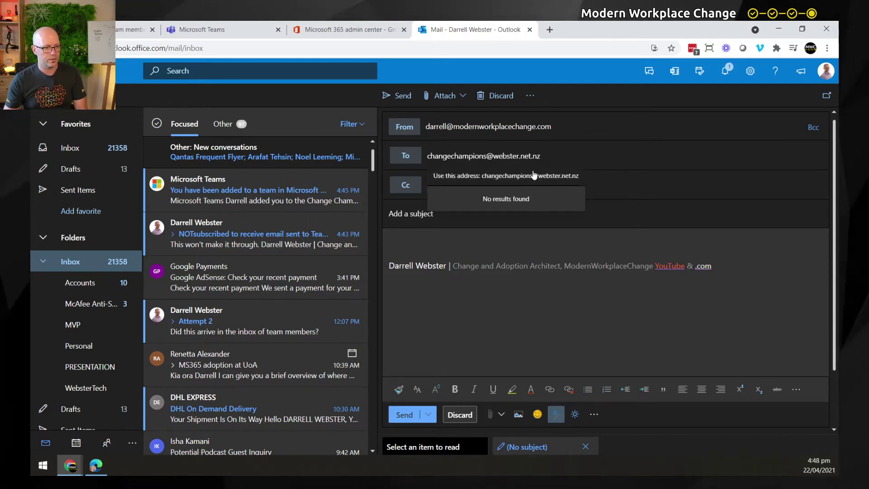
click(513, 177)
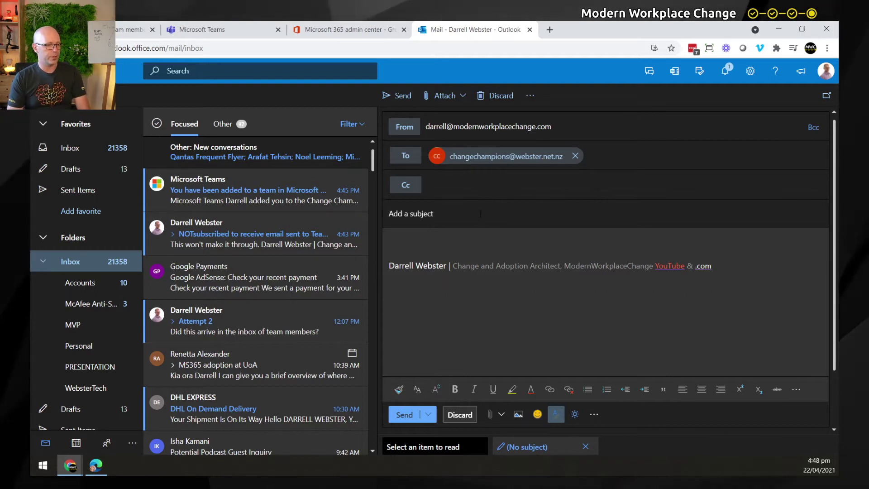
text(Did)
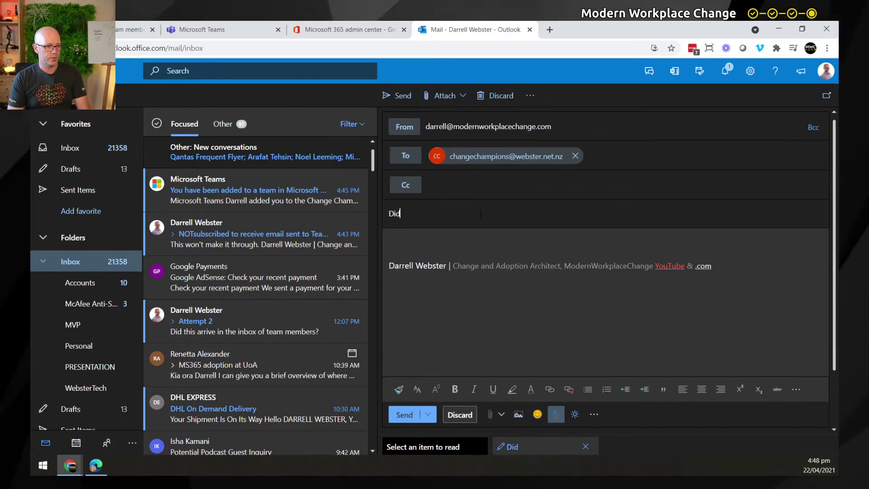
text( this work?)
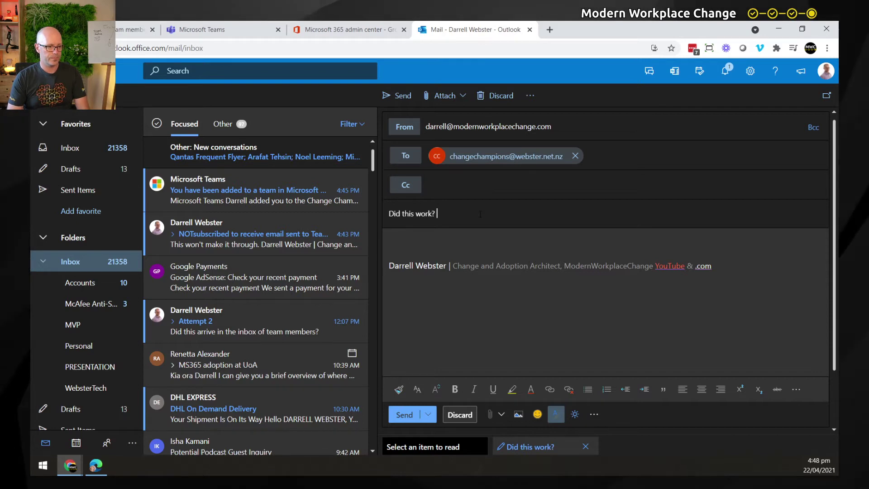
click(409, 416)
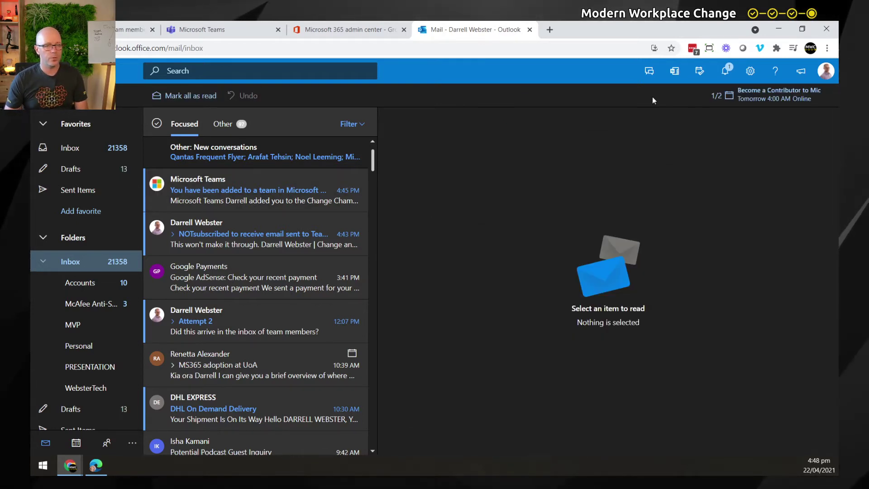
click(96, 465)
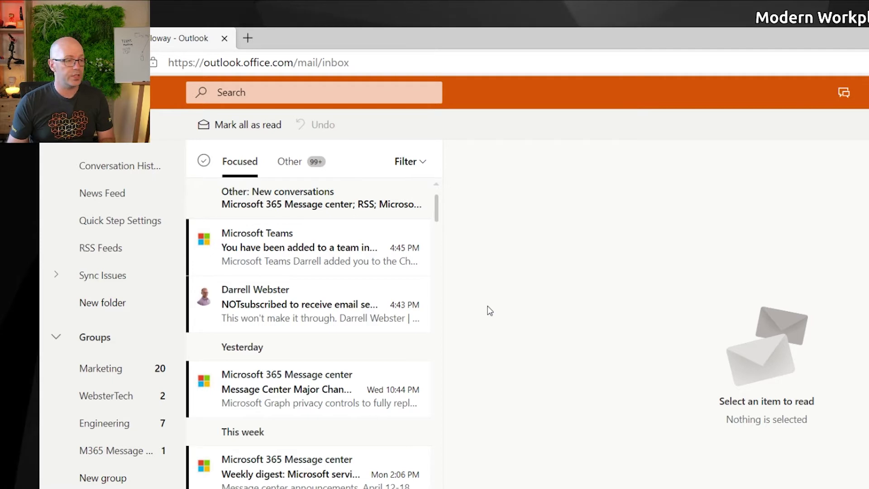
click(302, 259)
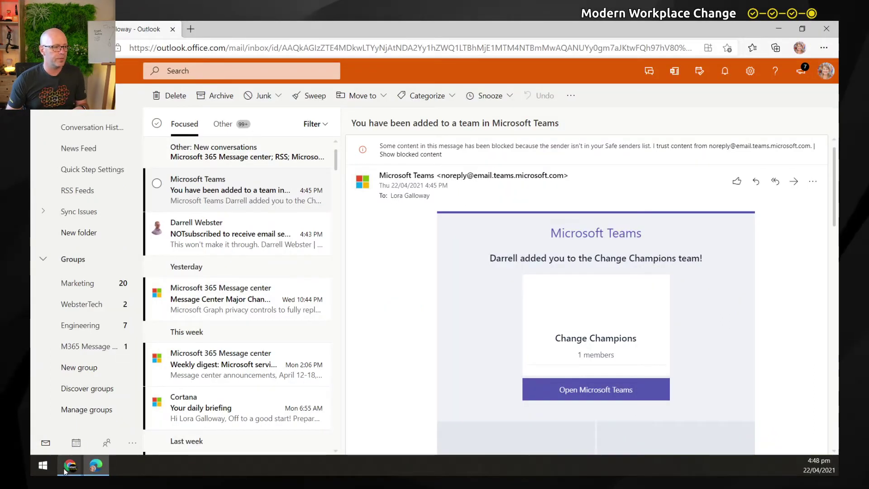
mouse_move(72, 468)
click(73, 414)
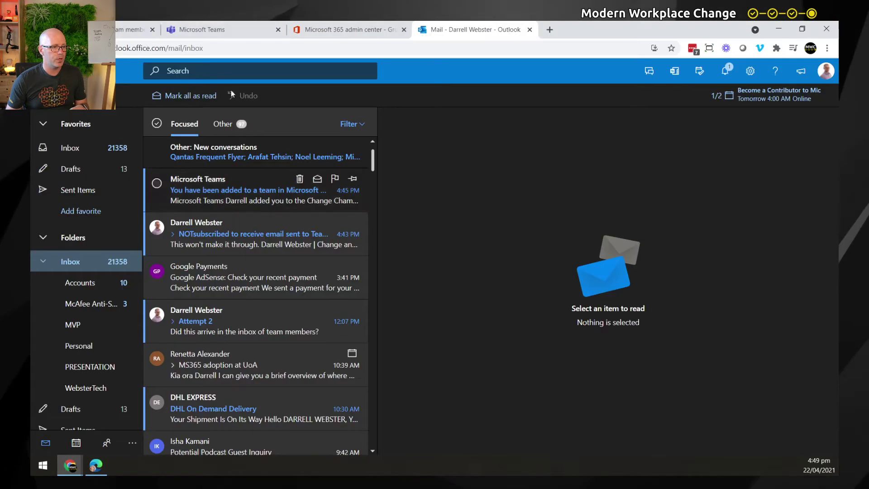
key(ctrl+shift+Tab)
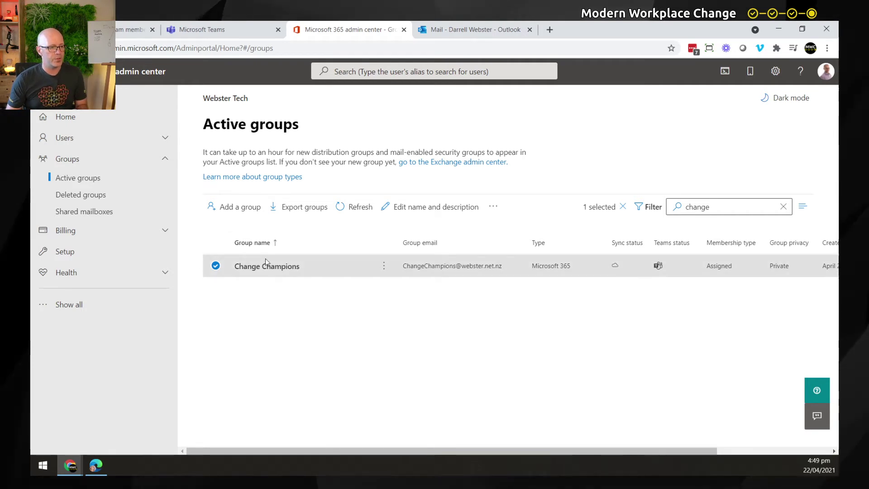
Step: Enable 'Send copies of group conversations and events to group members' for Change Champions and save
click(276, 267)
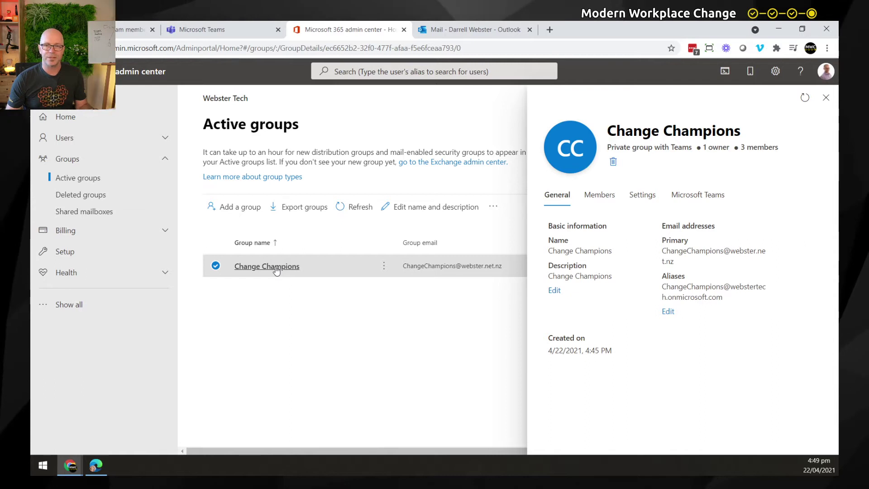
click(650, 201)
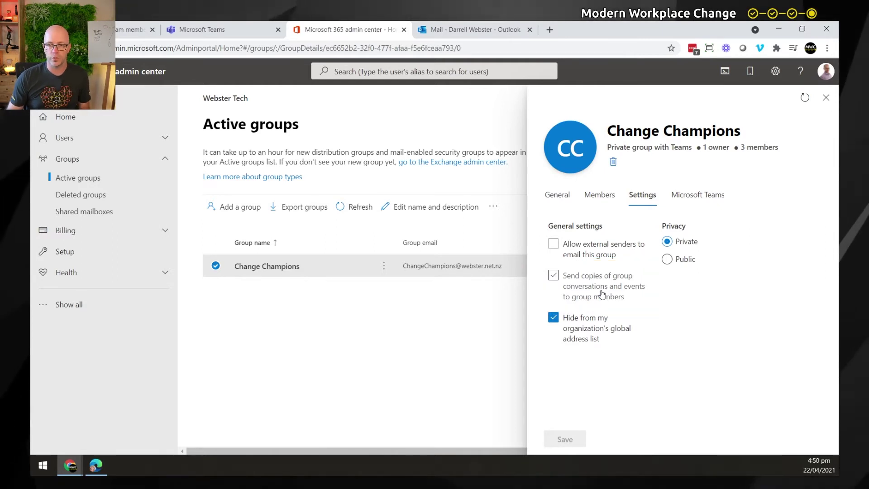
click(554, 277)
click(568, 438)
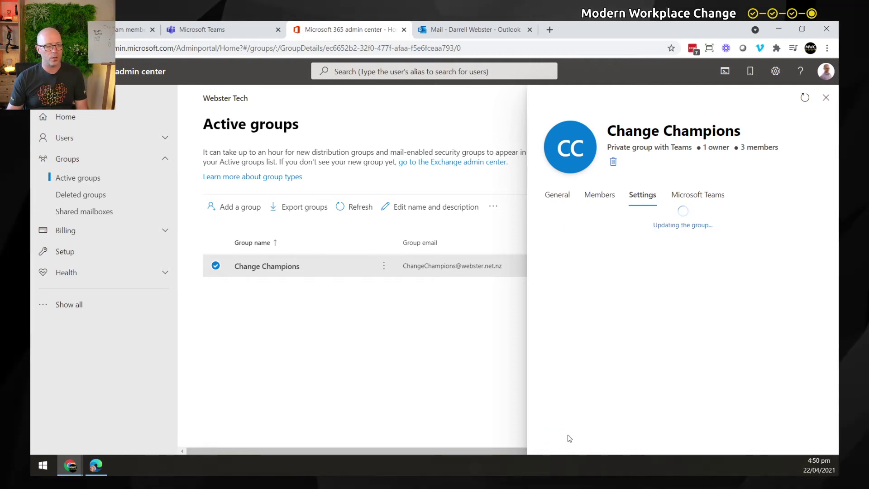
Step: Send a full-window email with subject 'New idea' to the Change Champions group
click(462, 31)
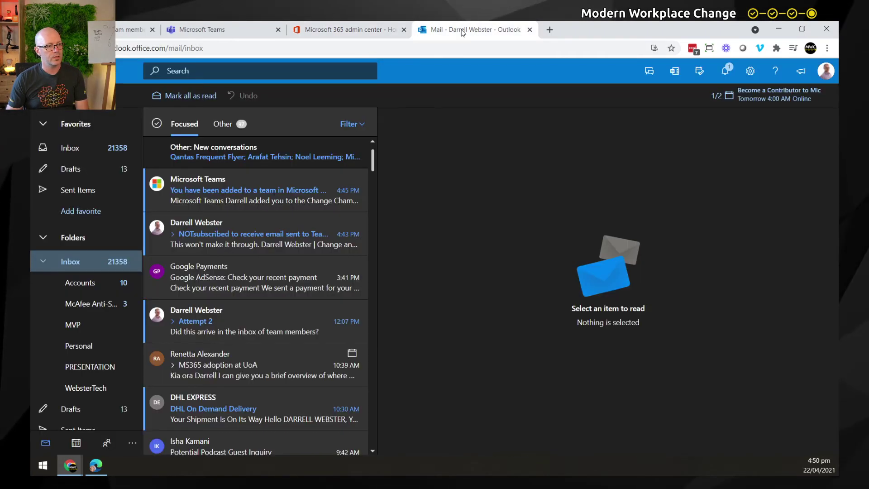
key(n)
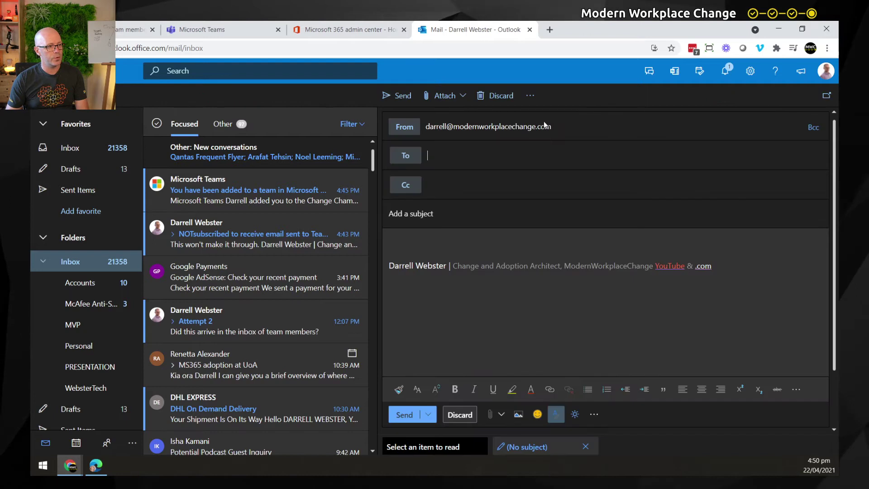
click(826, 95)
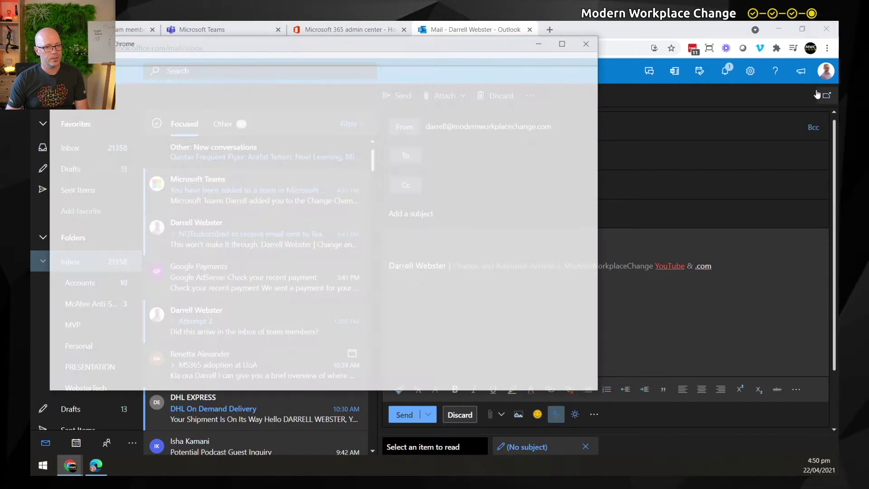
click(568, 42)
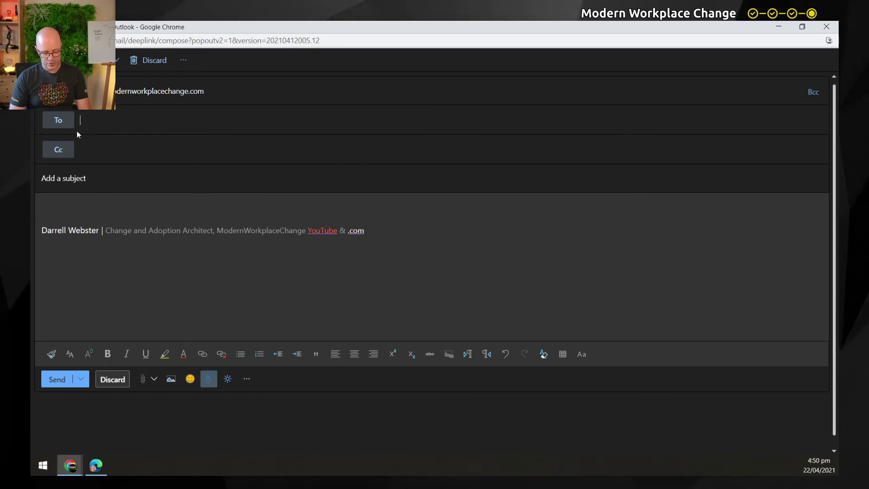
text(chan)
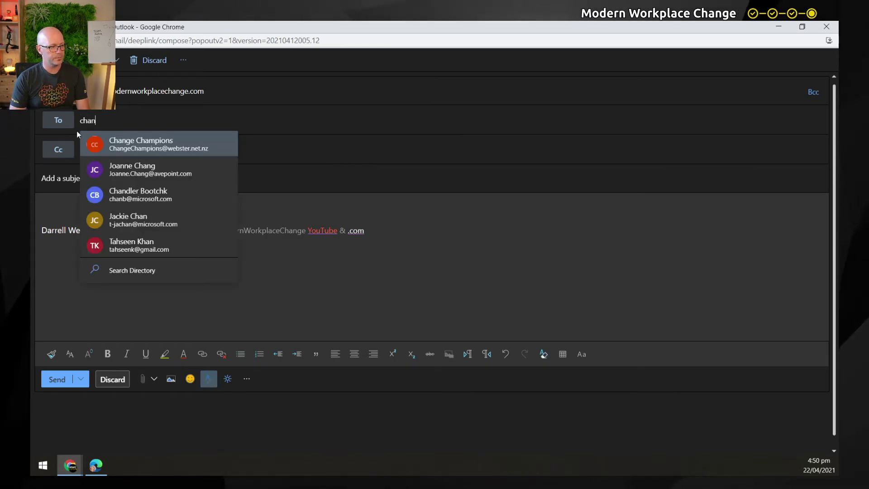
key(Tab)
key(Tab)
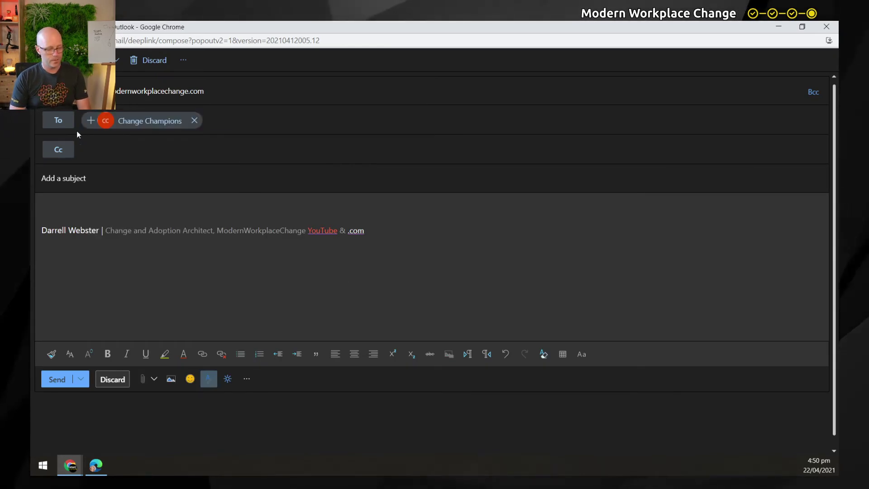
text(New idea)
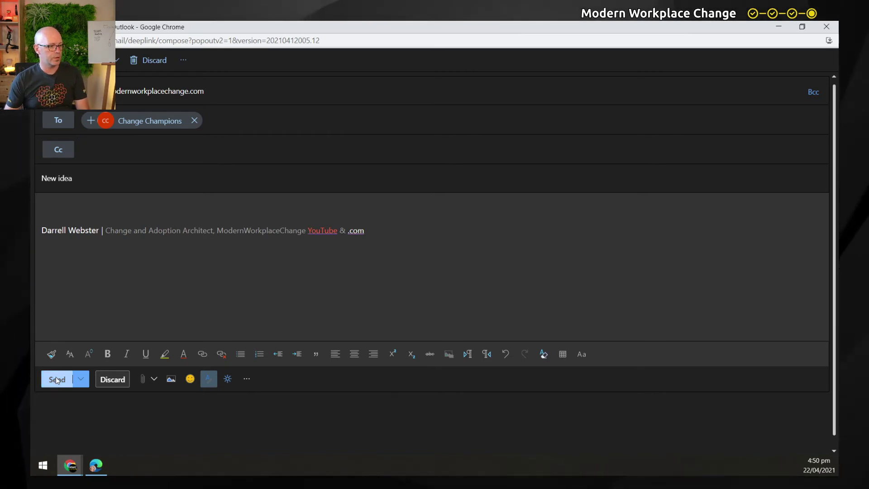
click(56, 380)
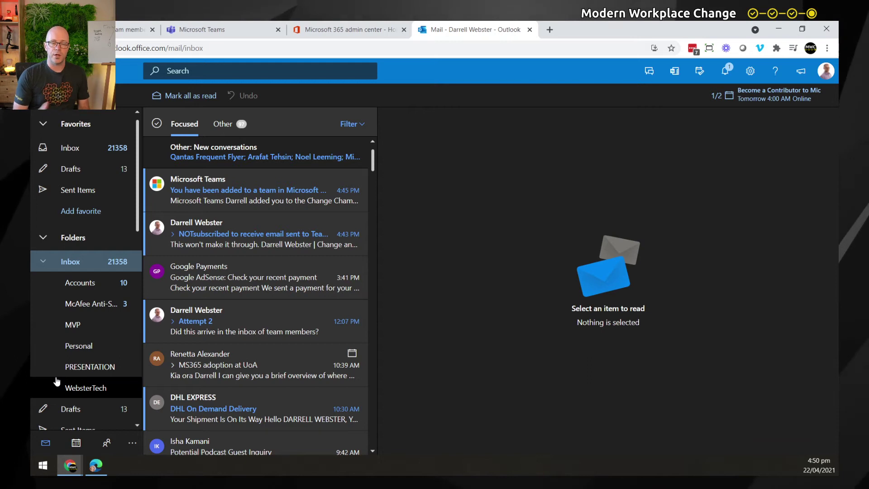
Step: Open the 'New idea' email in the group member's inbox, then go back to the sender's Outlook calendar
click(95, 466)
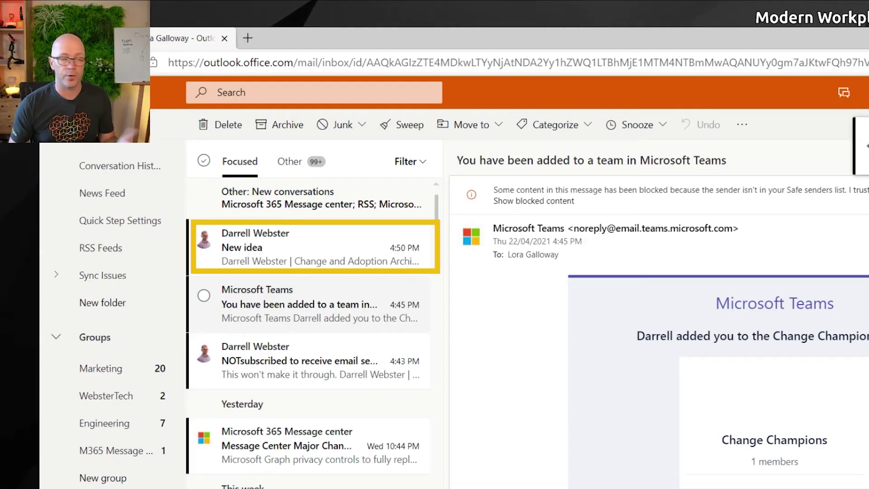
click(306, 261)
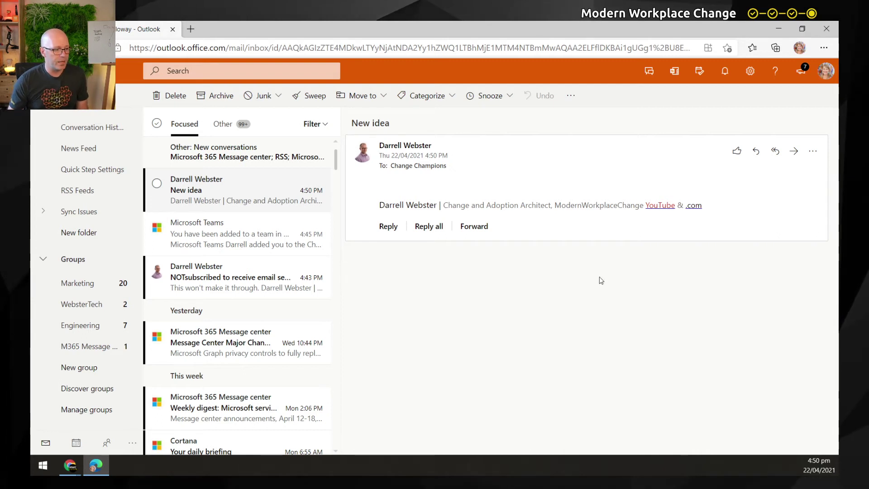
click(70, 465)
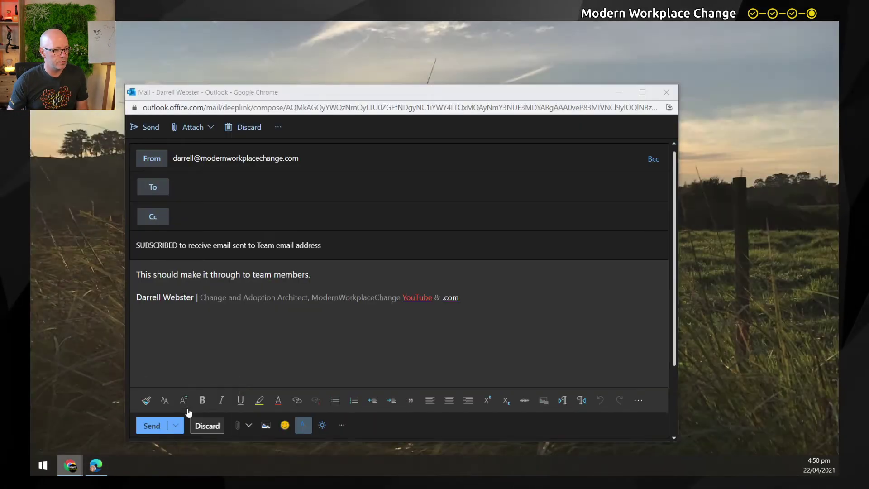
click(186, 408)
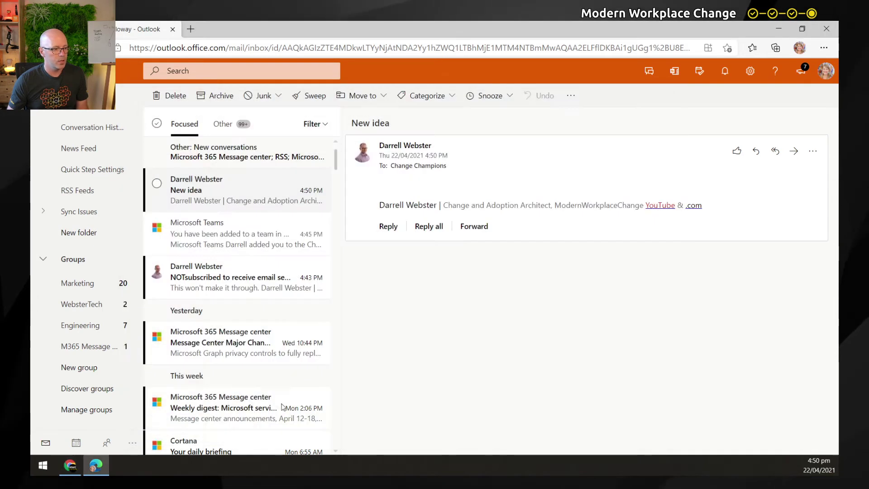
click(93, 466)
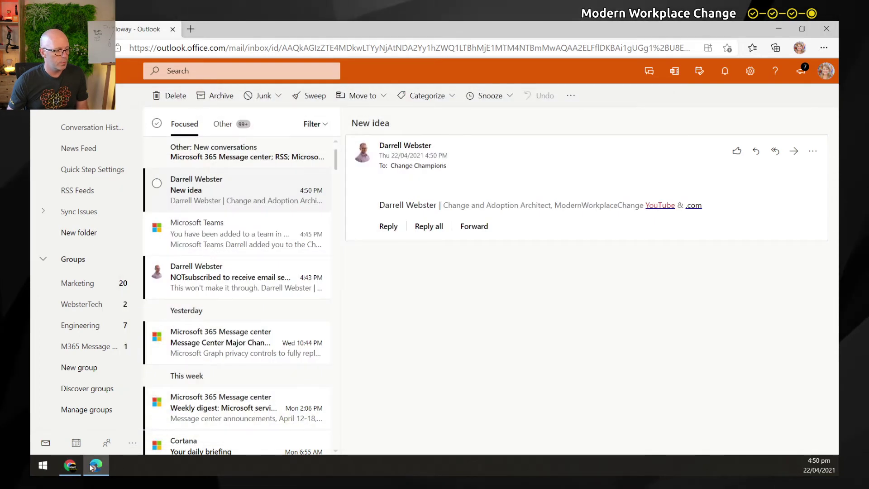
click(70, 465)
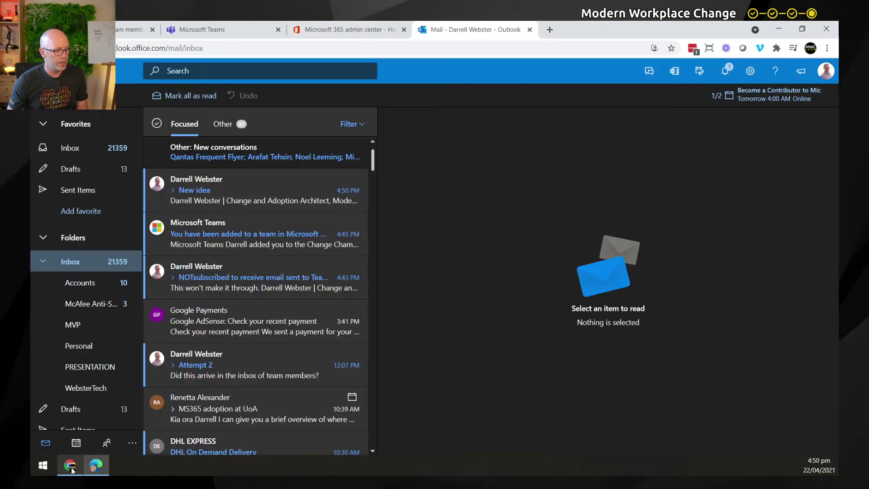
click(77, 443)
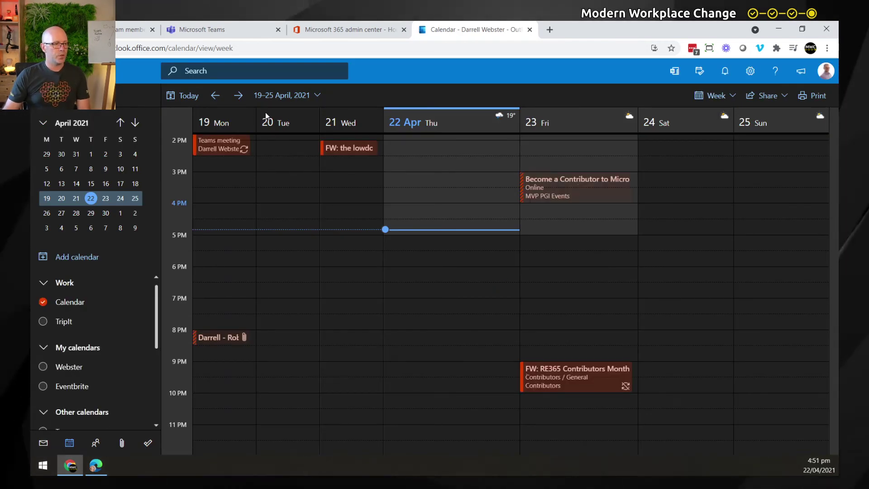
Step: Create a 'Monthly Meetup' event next week on Wednesday 28 April at 9:00 AM
click(239, 95)
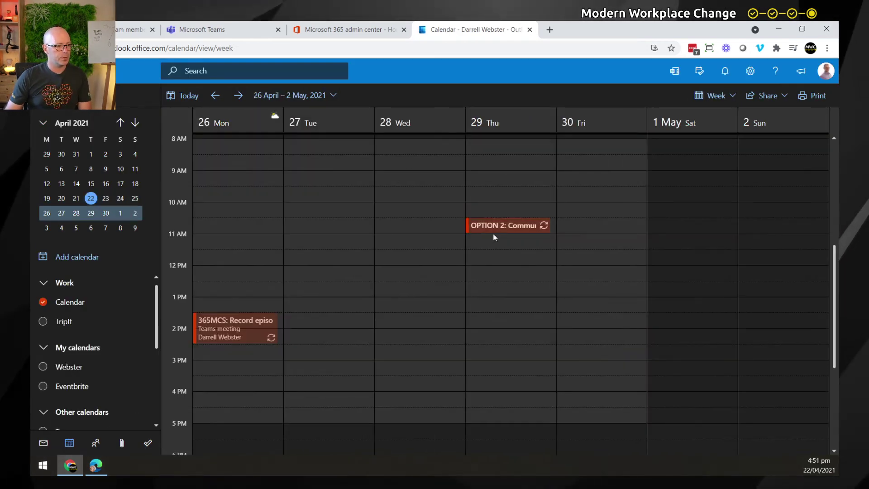
click(394, 182)
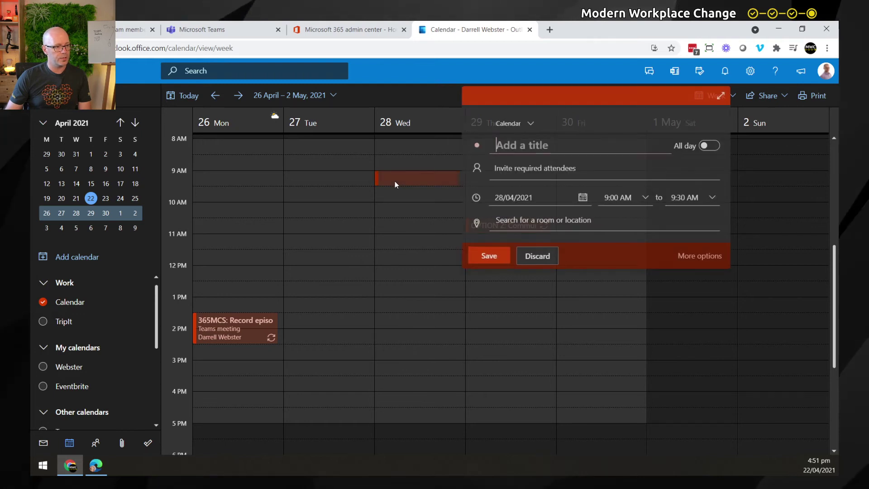
text(Me)
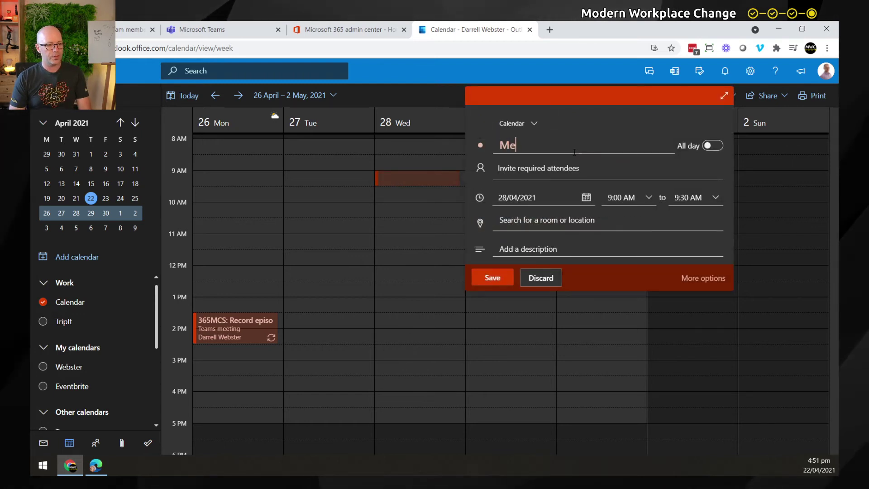
key(BackSpace)
text(onthly)
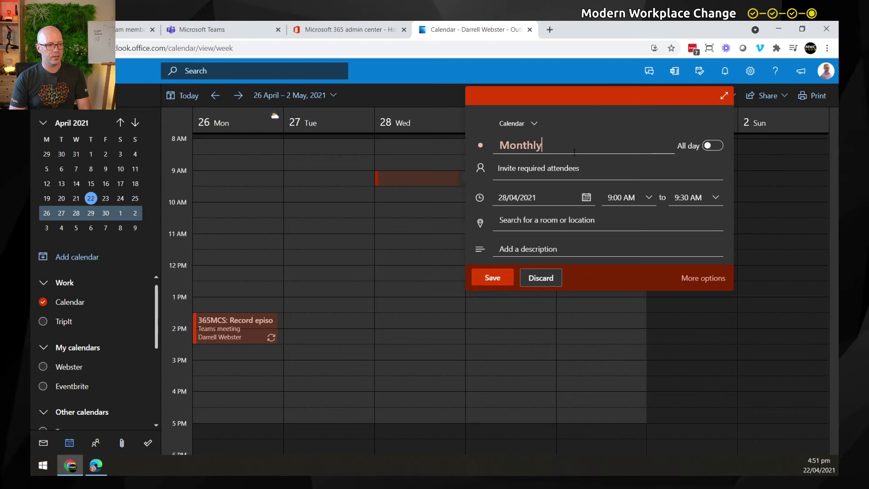
text( Meetup)
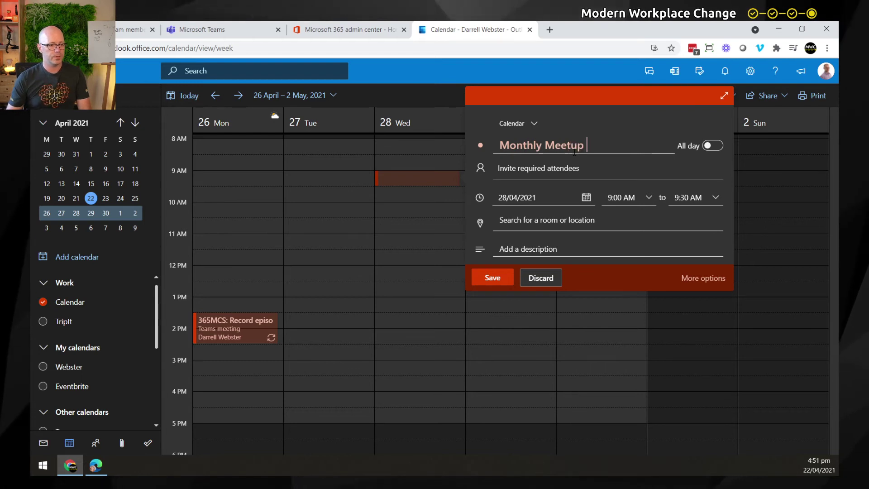
Step: Invite Change Champions, make it a Teams meeting, send it, and skip the online-meetings suggestion
click(560, 170)
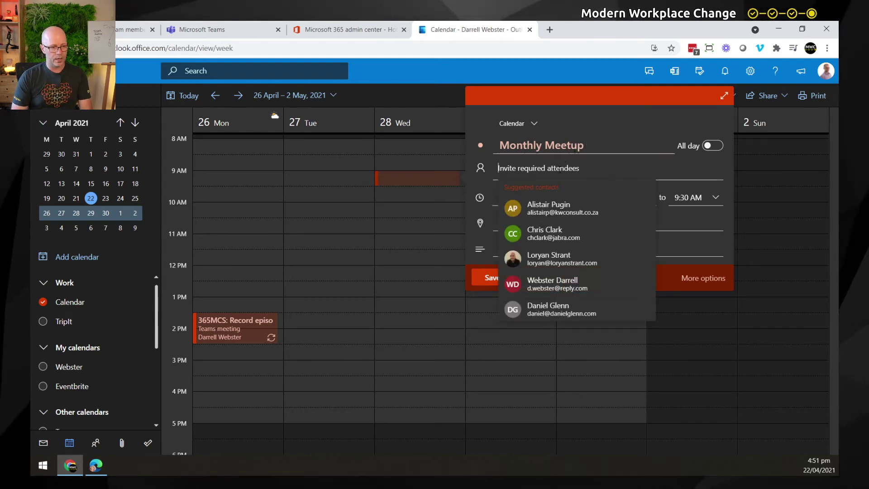
text(change)
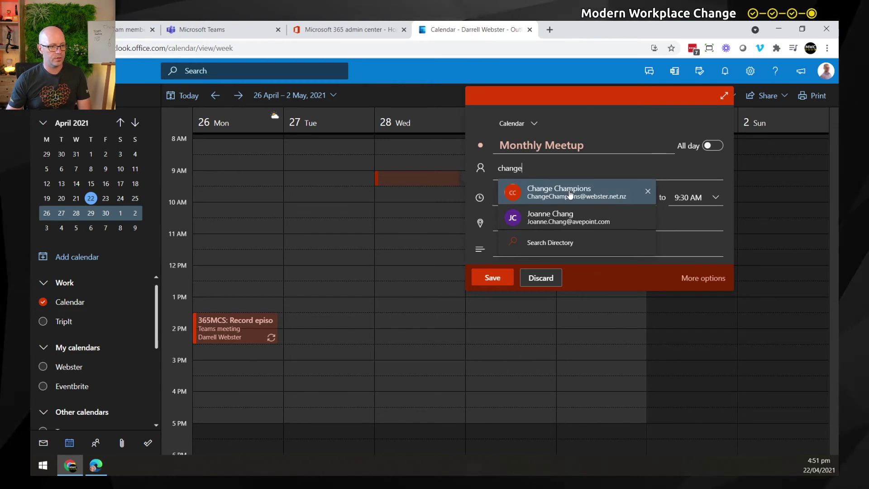
click(569, 195)
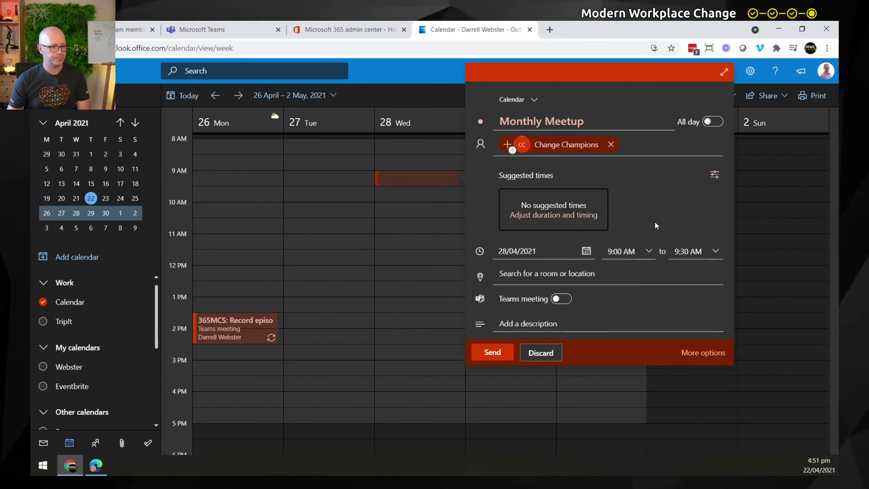
click(563, 300)
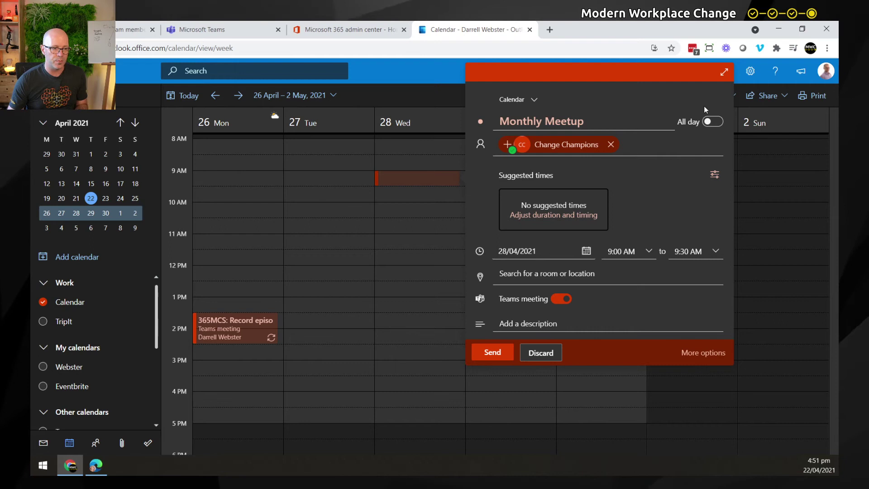
click(492, 354)
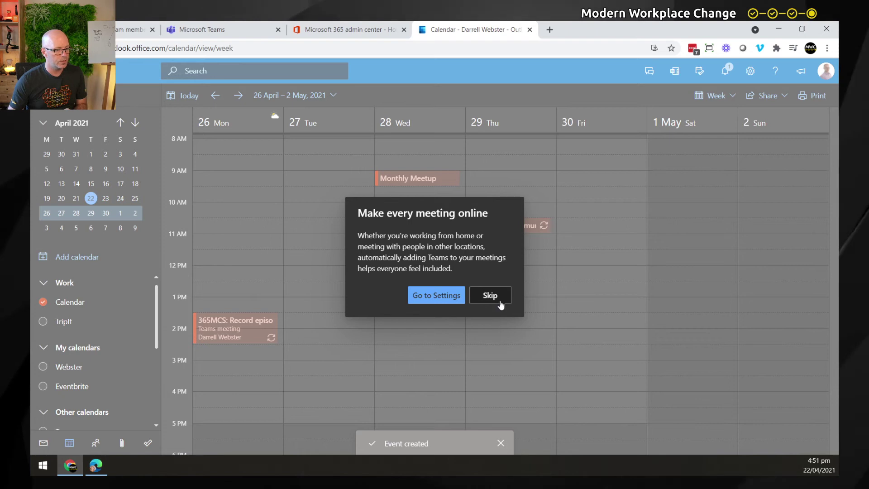
click(490, 296)
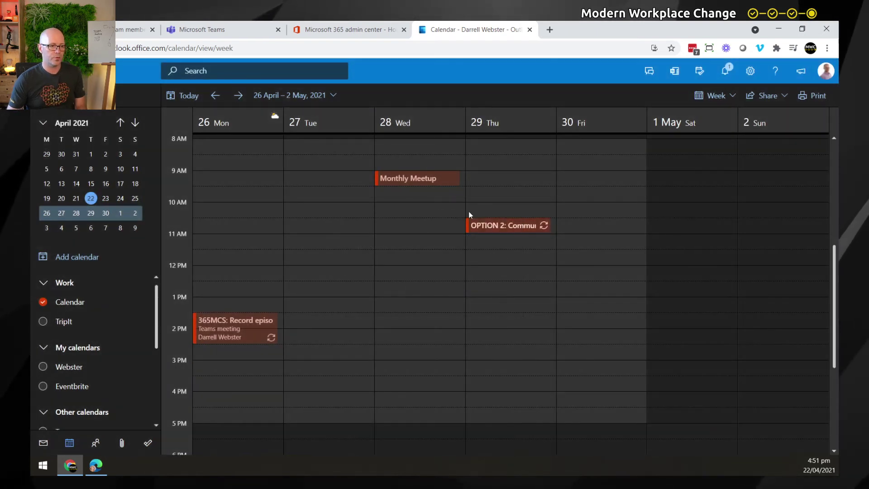
Step: View the Monthly Meetup invite in the member's mailbox, then return to the organiser's 26 April–2 May calendar
click(107, 466)
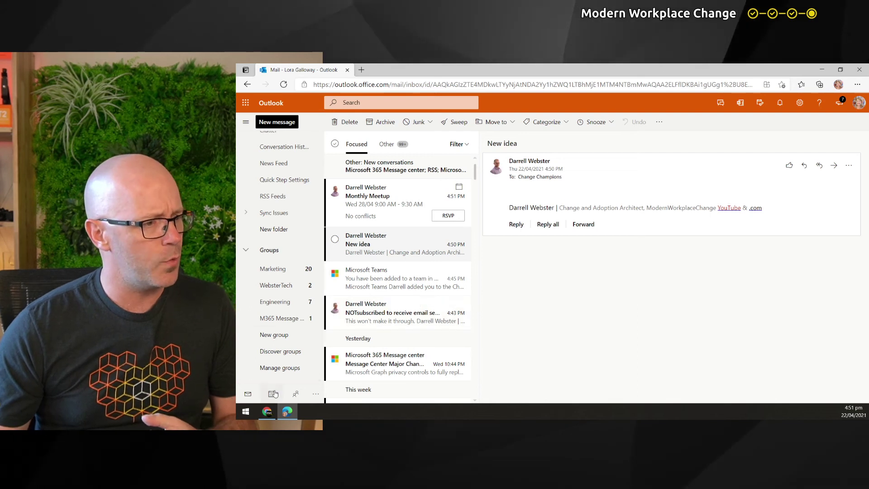
click(267, 414)
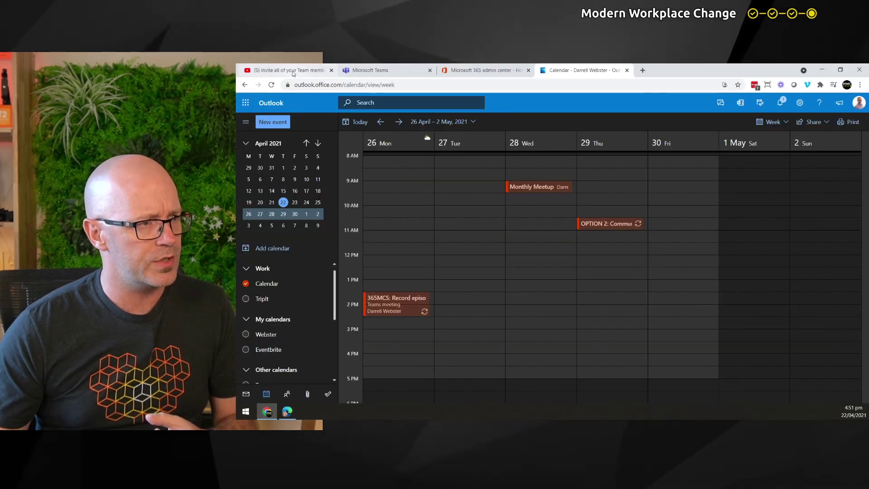
Step: Bring back the admin center showing the Change Champions settings successfully updated
click(471, 76)
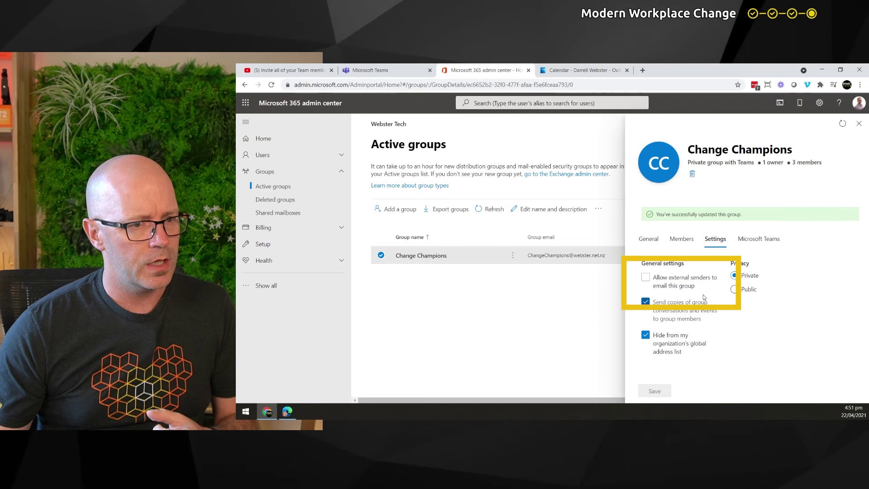